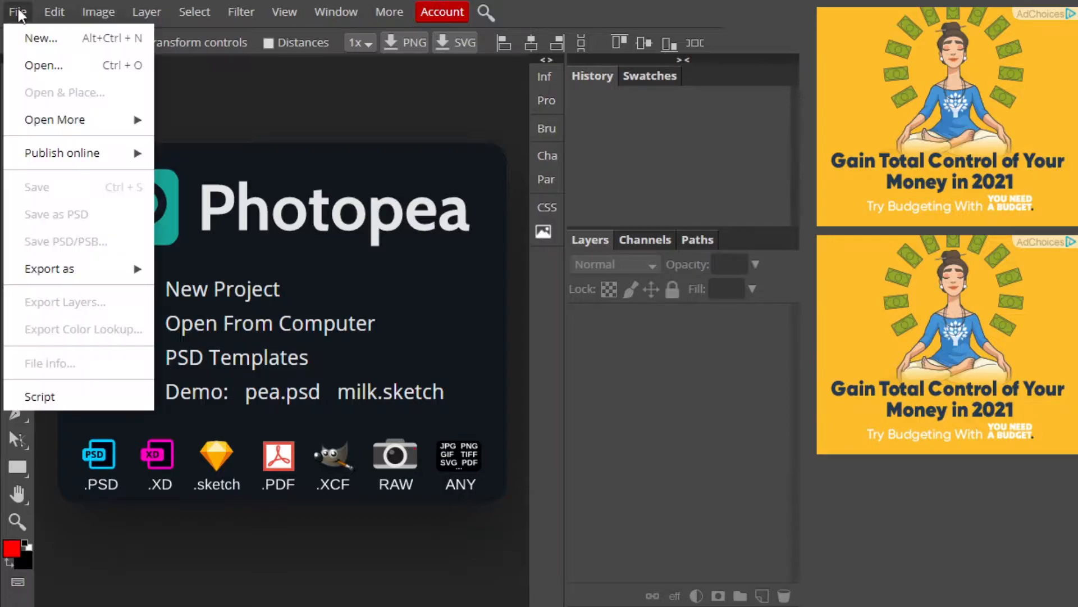
Create a new blank project 715 px wide and 400 px high with a white background.
left_click(37, 35)
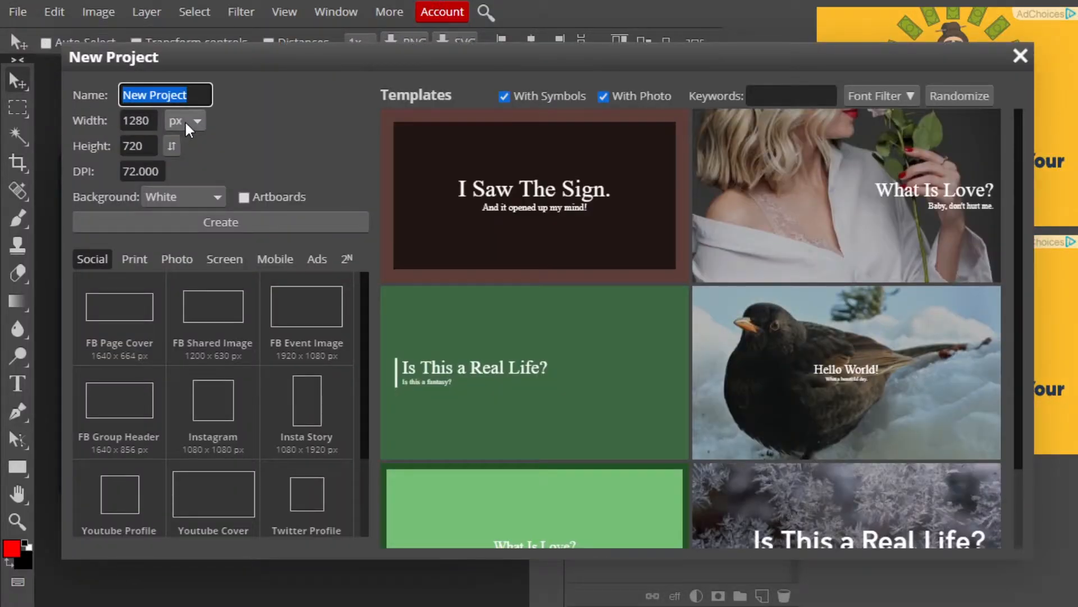
left_click(132, 121)
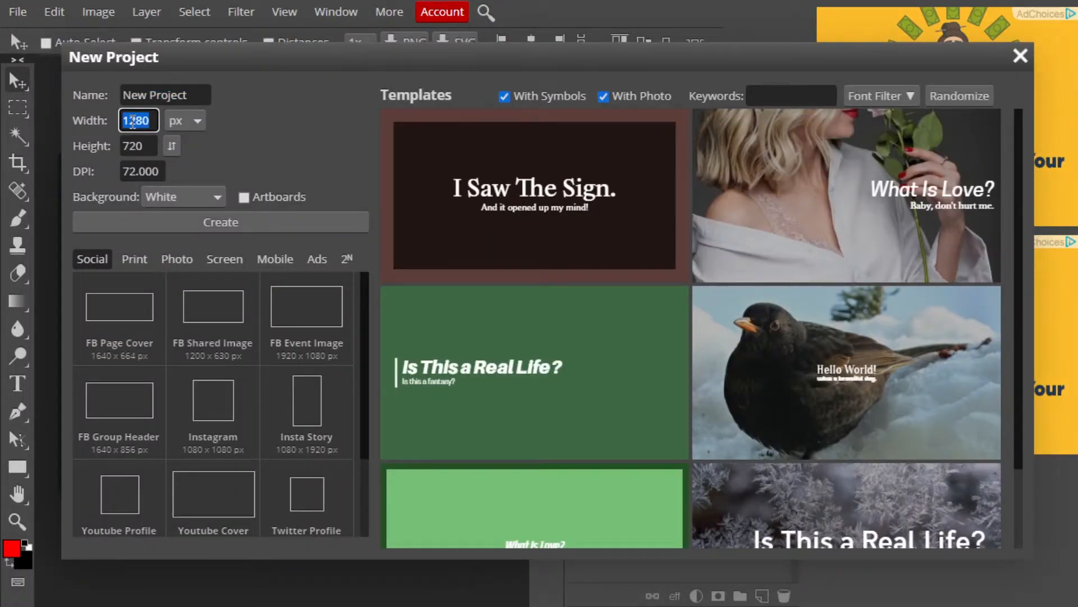
type("715")
key("Tab")
type("400")
key("Tab")
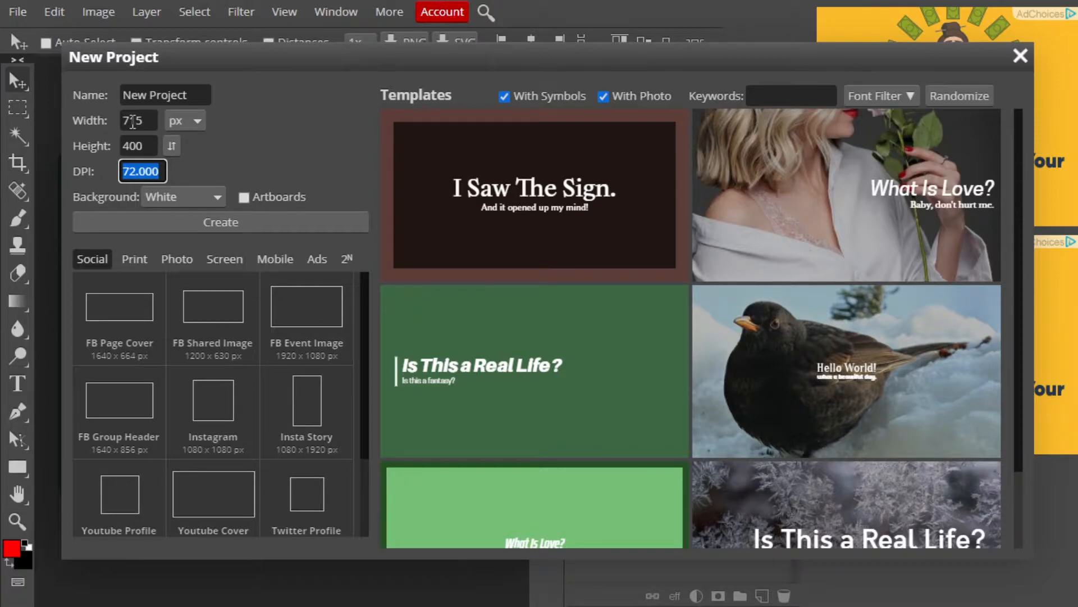
left_click(228, 224)
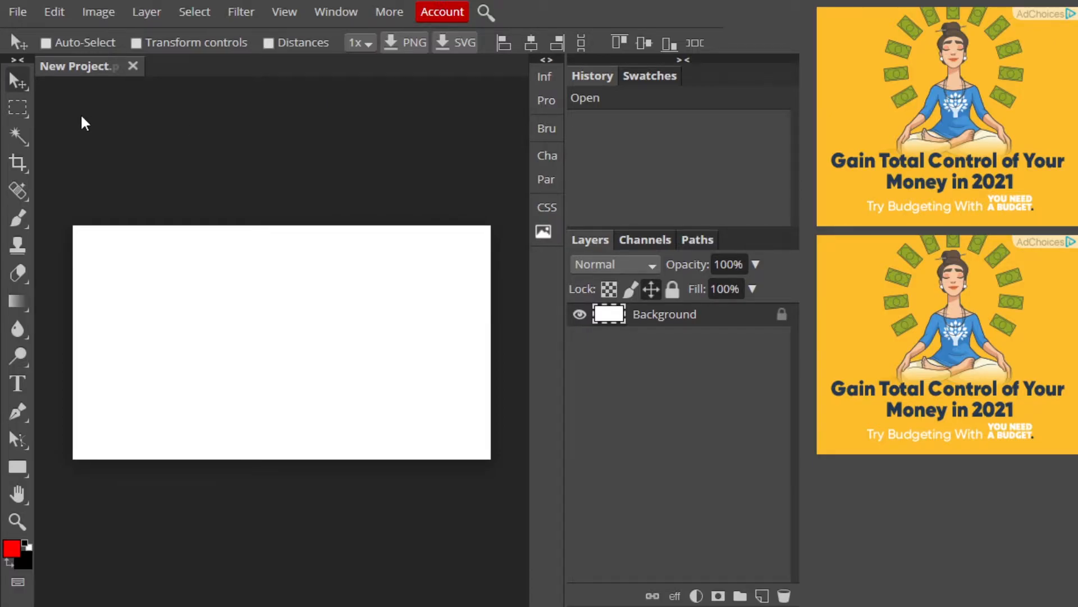
left_click(28, 10)
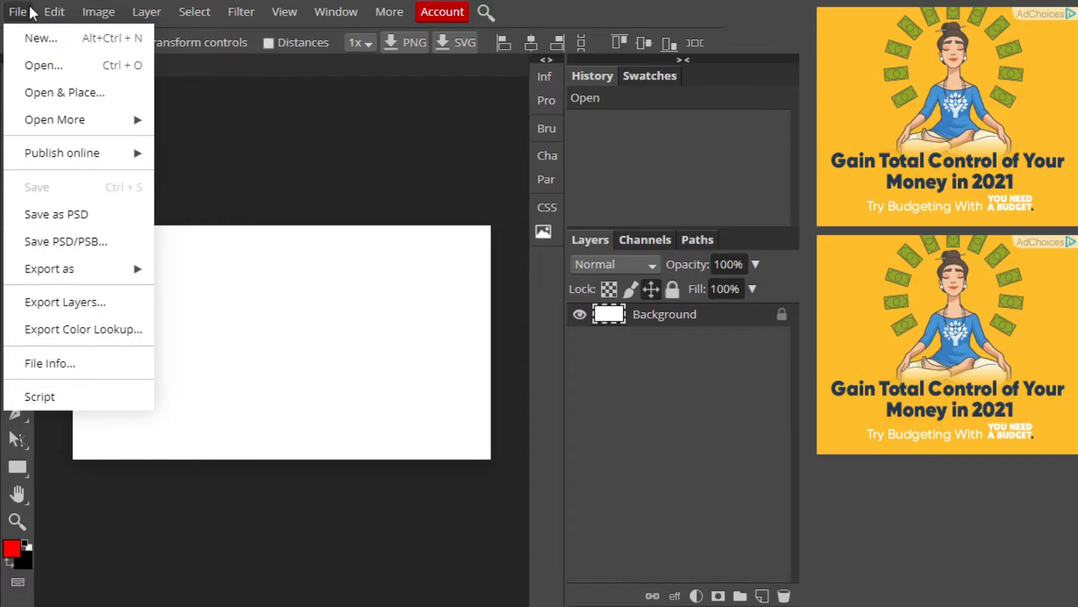
left_click(34, 67)
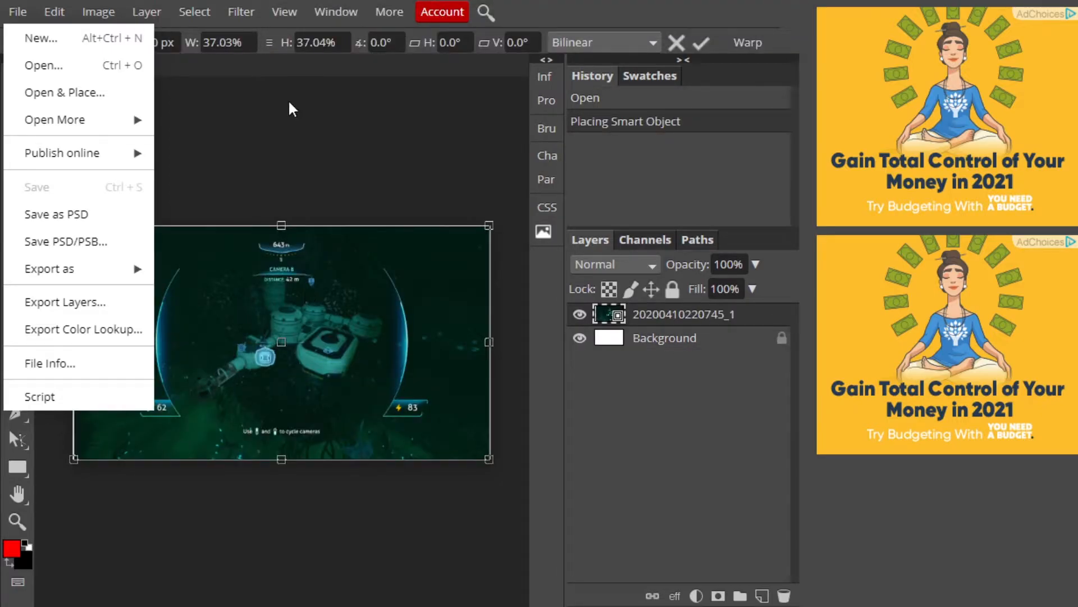
left_click(288, 102)
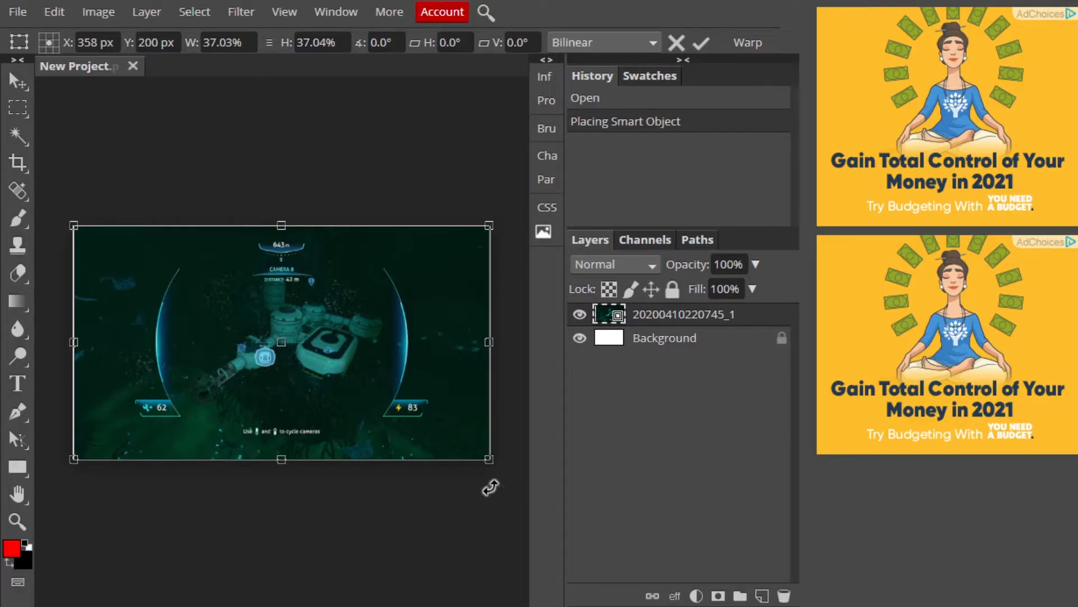
mouse_move(73, 458)
left_mouse_down()
mouse_move(49, 515)
mouse_move(83, 454)
mouse_move(109, 368)
mouse_move(56, 490)
mouse_move(73, 525)
mouse_move(110, 410)
mouse_move(24, 539)
mouse_move(79, 458)
mouse_move(225, 388)
mouse_move(58, 452)
mouse_move(110, 430)
mouse_move(68, 446)
left_mouse_up()
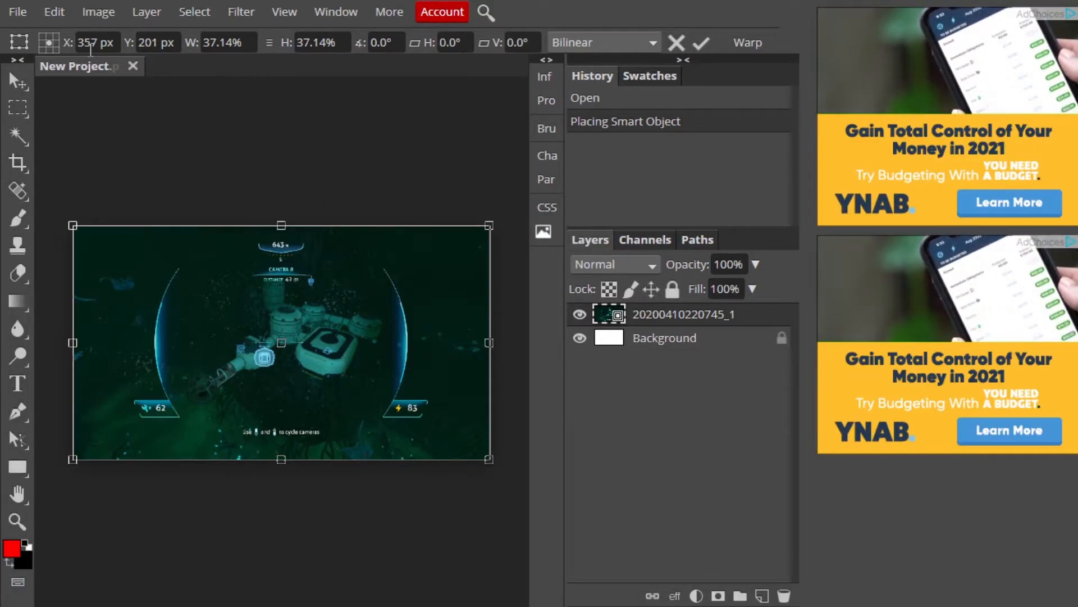
Open the export settings for saving the image as a JPG.
left_click(20, 14)
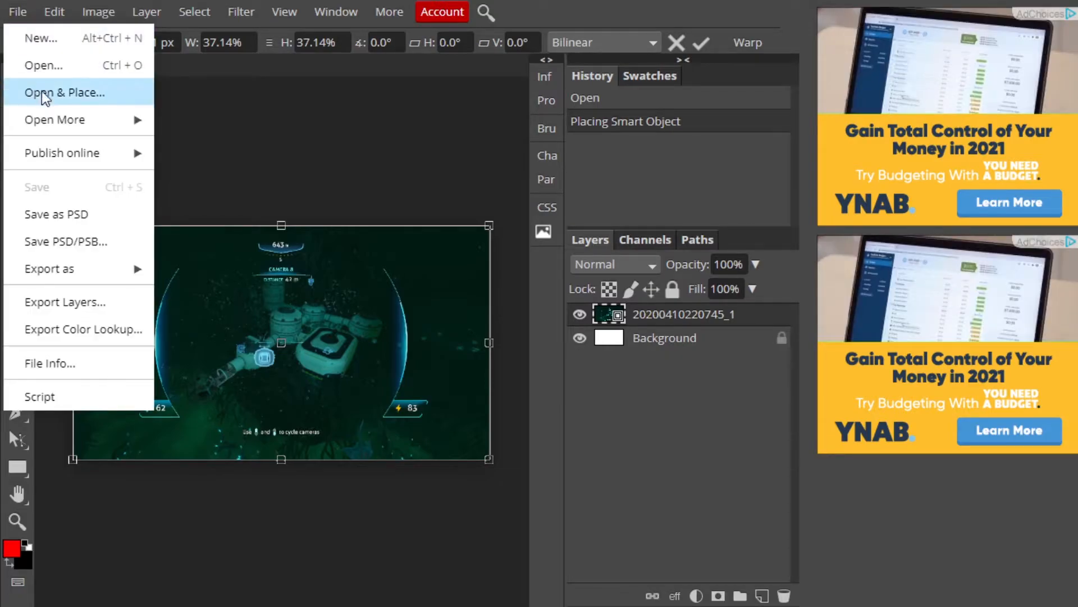
mouse_move(83, 269)
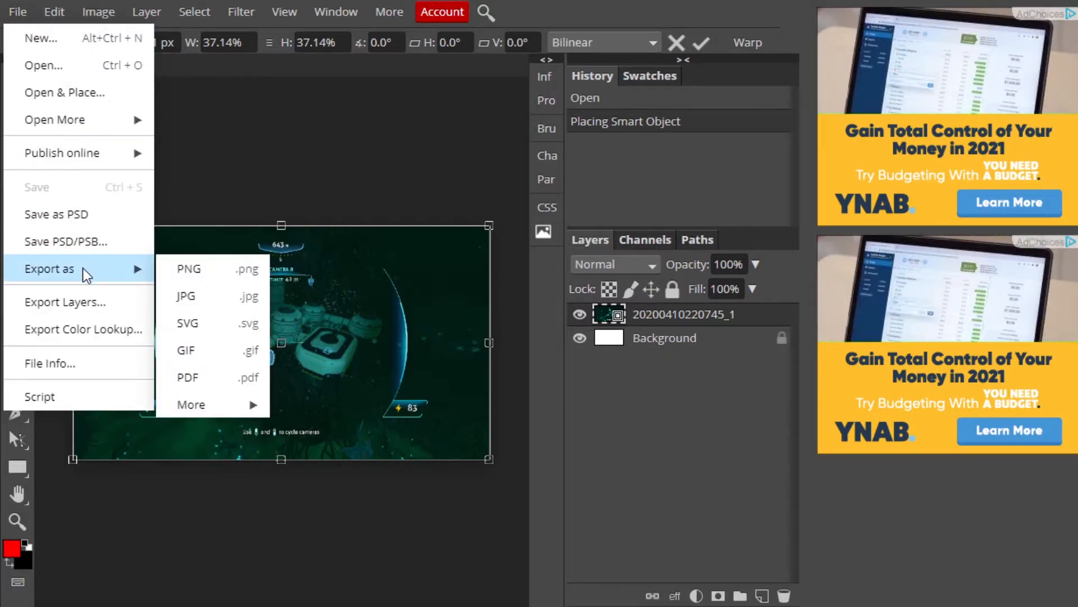
left_click(220, 298)
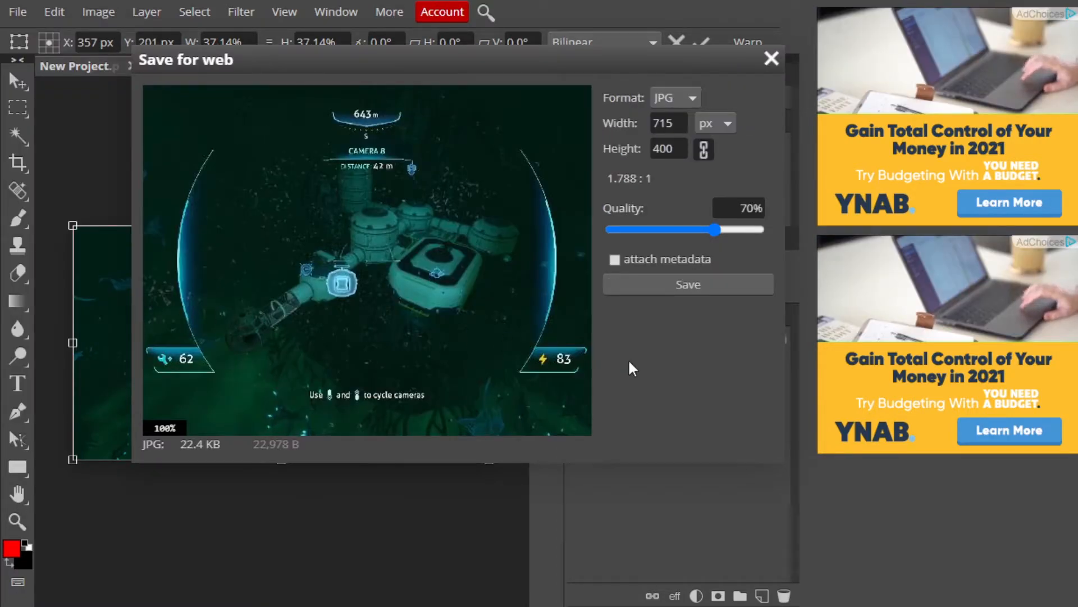
Compare the JPG preview at about 19%, 100% and 21% quality.
left_click_drag(719, 227, 637, 241)
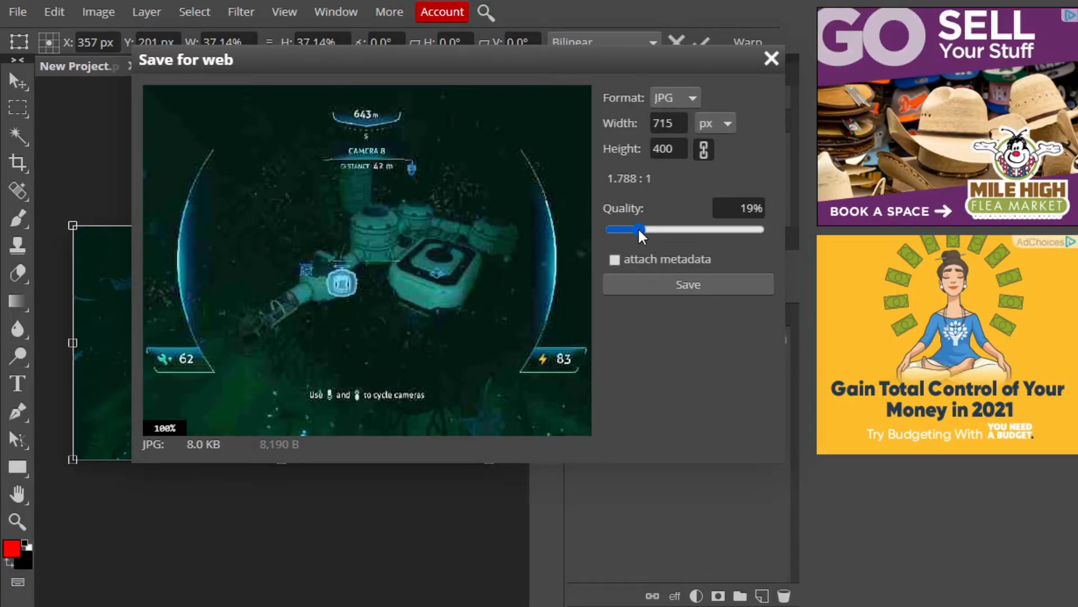
left_click_drag(641, 228, 759, 228)
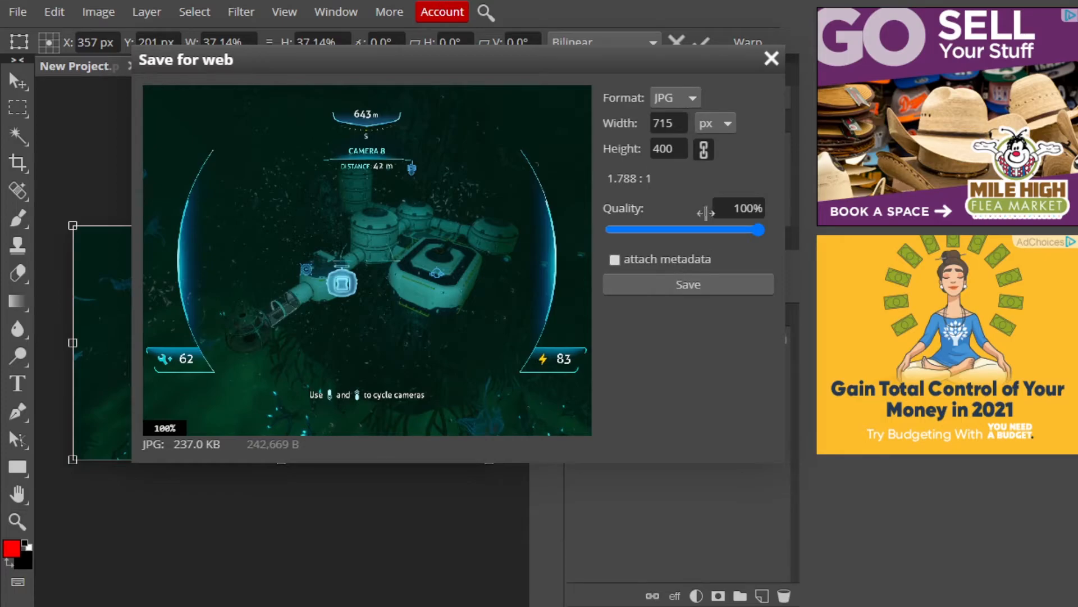
left_click_drag(758, 229, 644, 232)
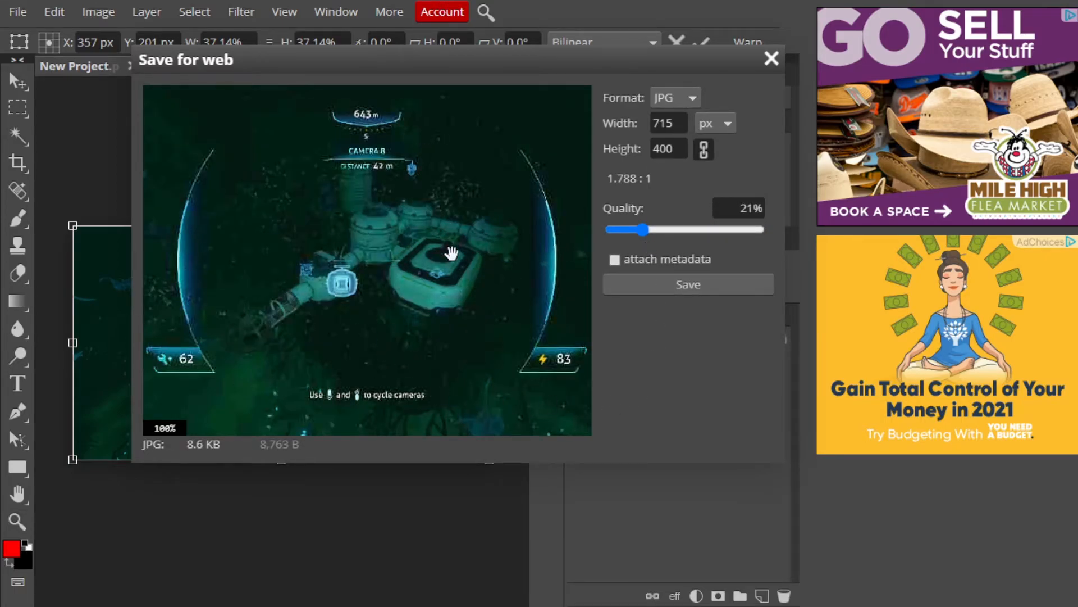
Set the JPG quality to 80% and save the image as Temp Image.jpg.
left_click_drag(643, 230, 729, 229)
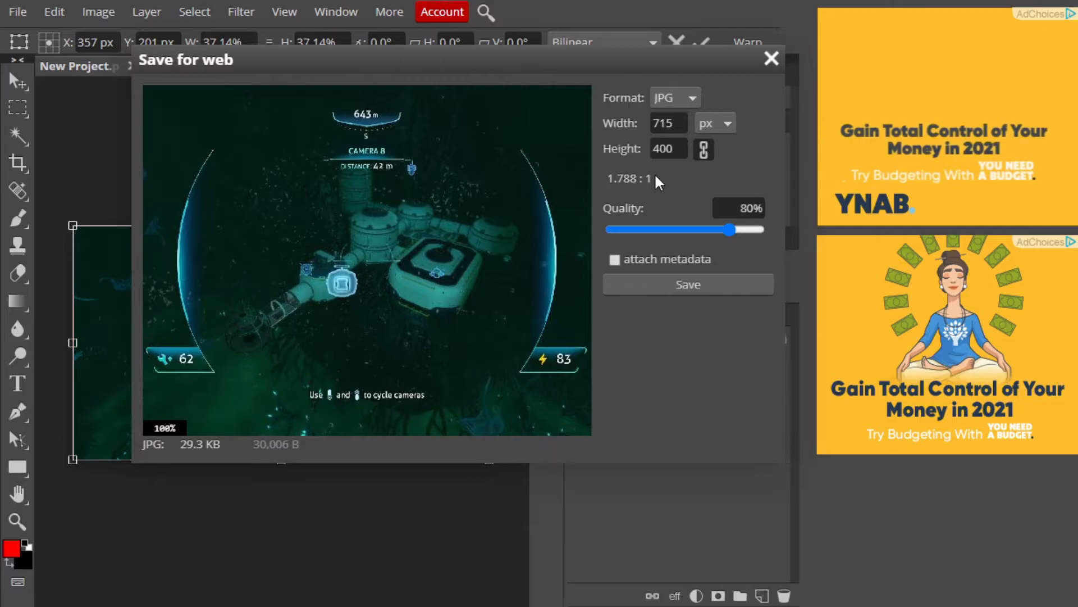
left_click(702, 288)
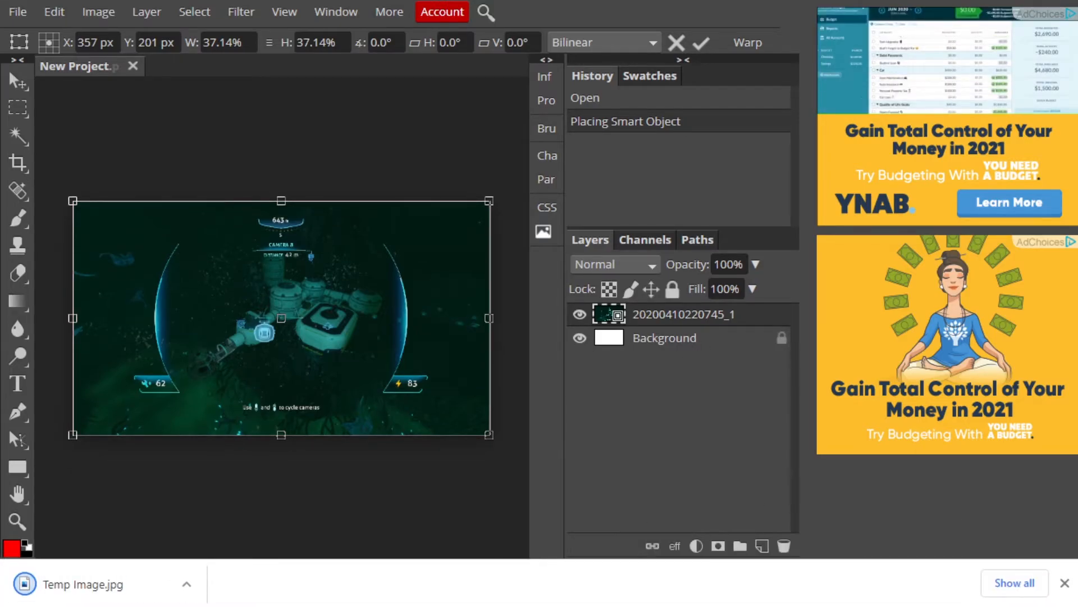
left_click(1064, 582)
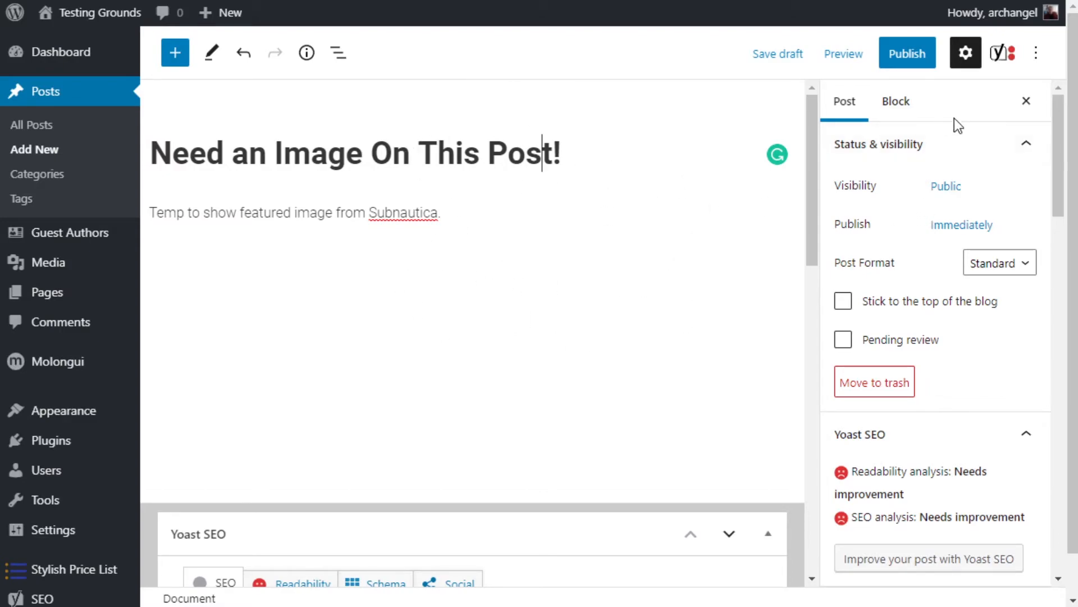
In the WordPress post editor, upload Temp Image.jpg as the post's featured image, with Temp Image as alt text and description.
left_click_drag(1058, 135, 1052, 357)
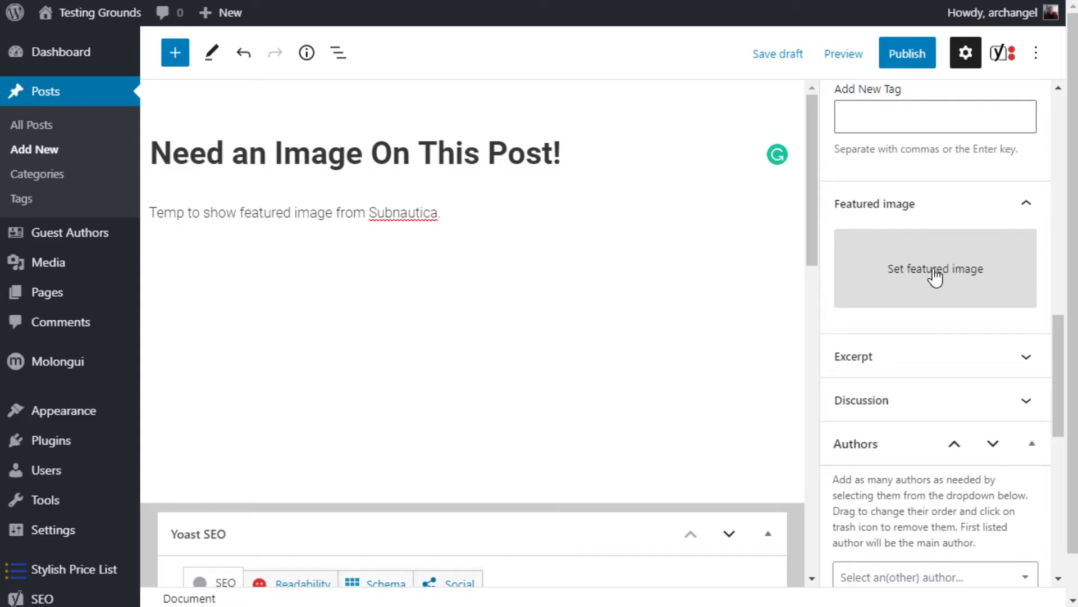
left_click(934, 276)
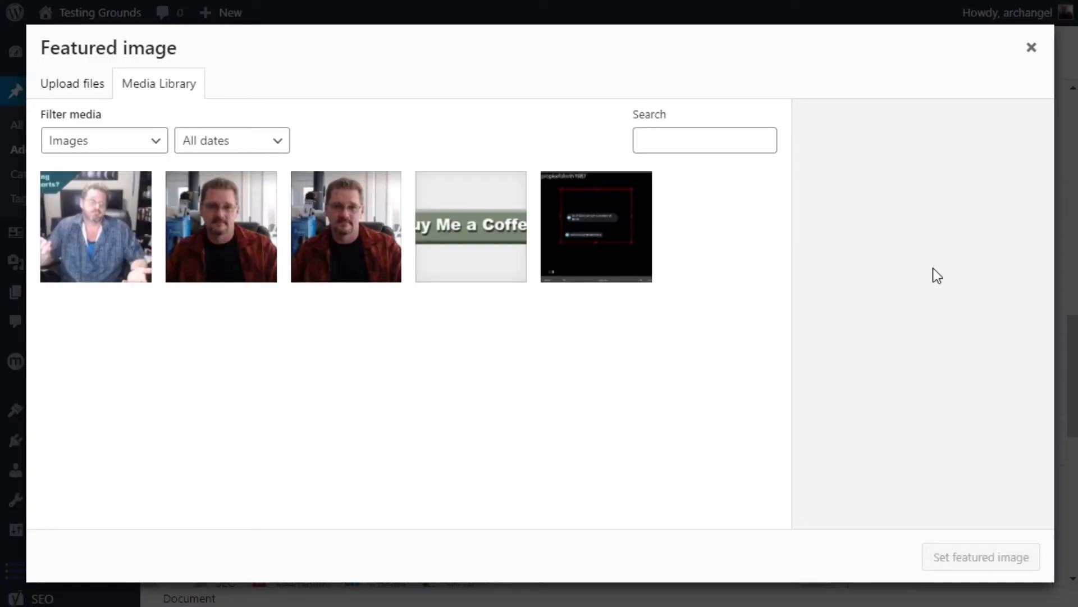
left_click(90, 90)
left_click(500, 306)
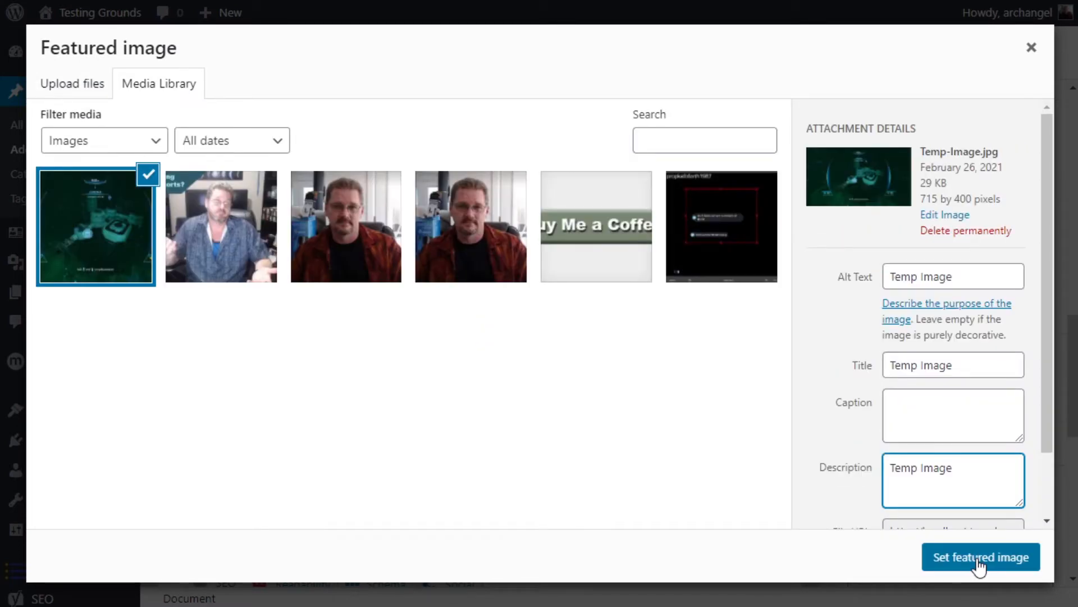
left_click(980, 558)
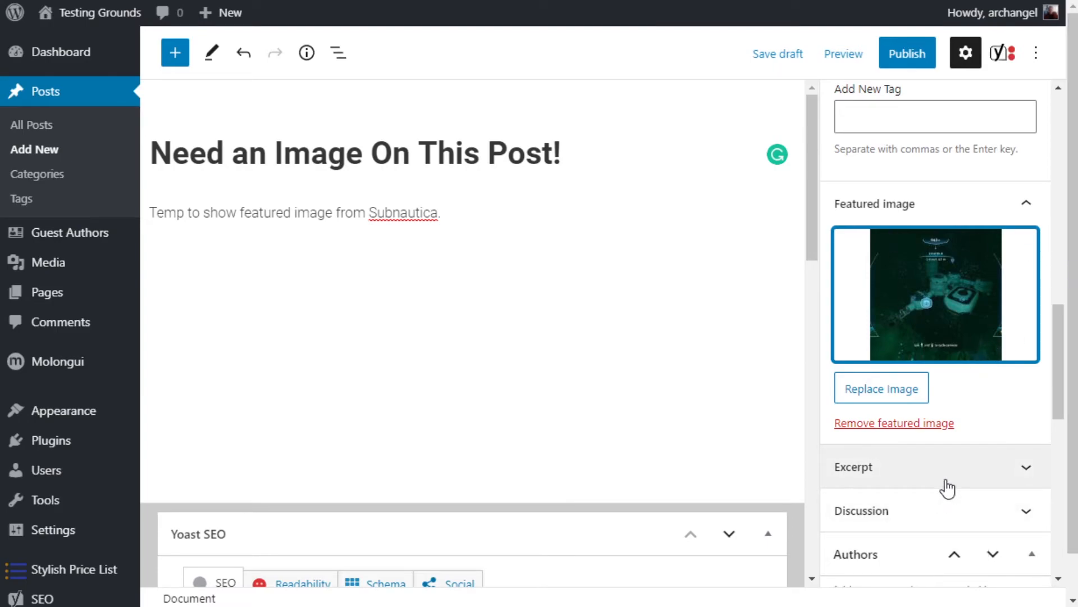
Publish the post "Need an Image On This Post!" immediately with public visibility.
scroll(942, 337, "up", 7)
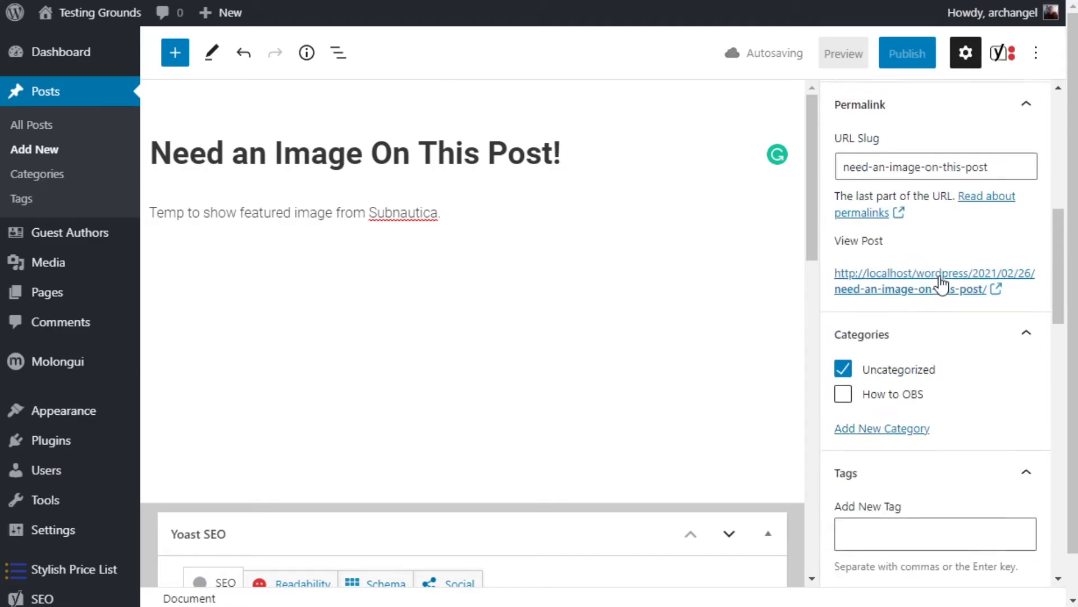
scroll(940, 281, "up", 8)
left_click(901, 62)
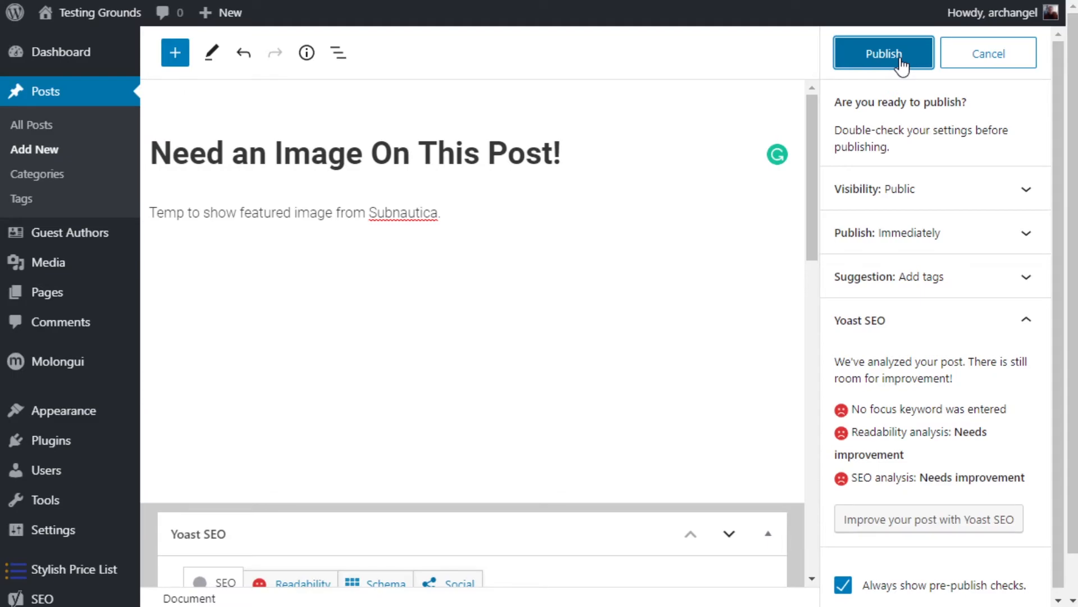
left_click(900, 59)
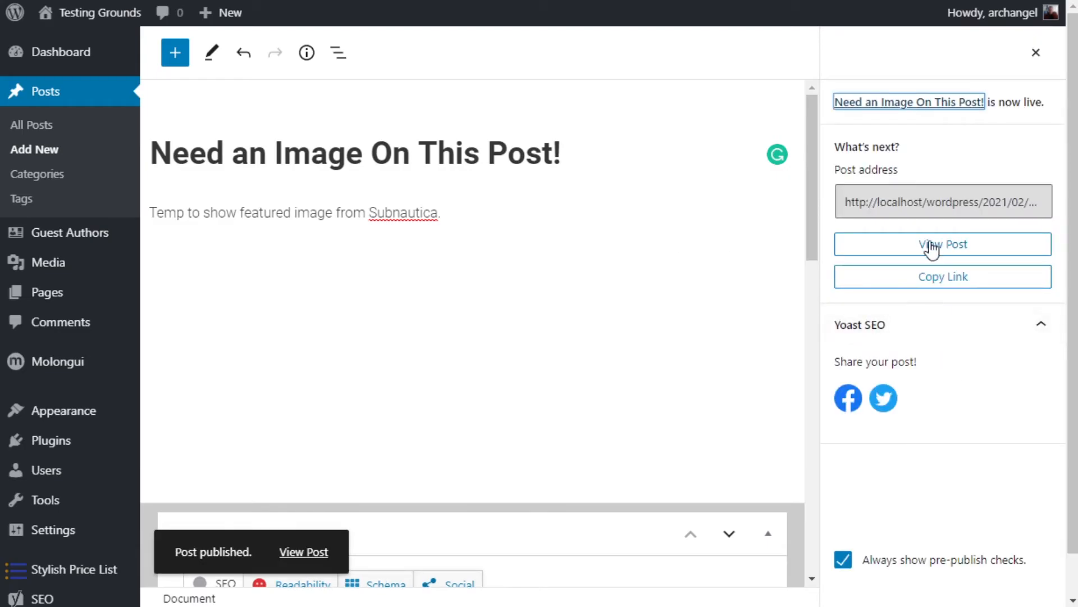
View the published post and check its featured image, title and text on the live page.
left_click(927, 245)
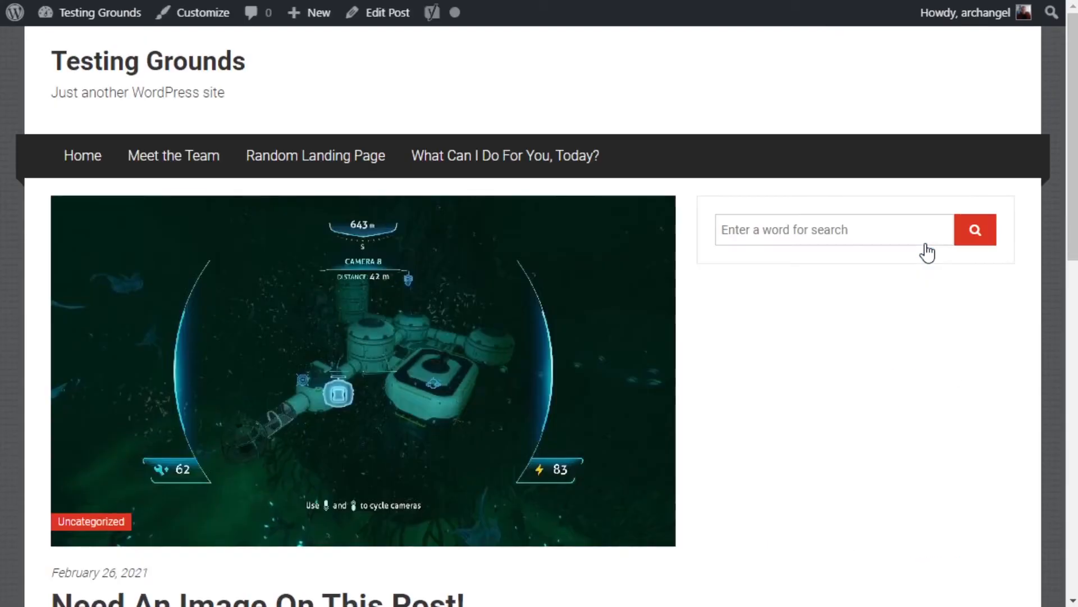
scroll(458, 351, "down", 10)
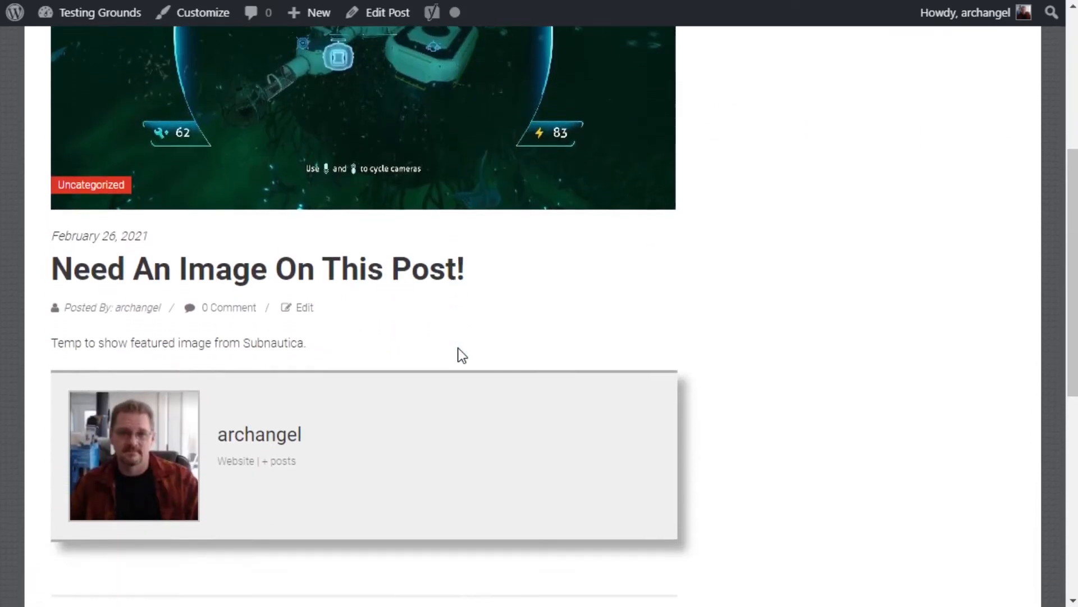
scroll(462, 355, "up", 10)
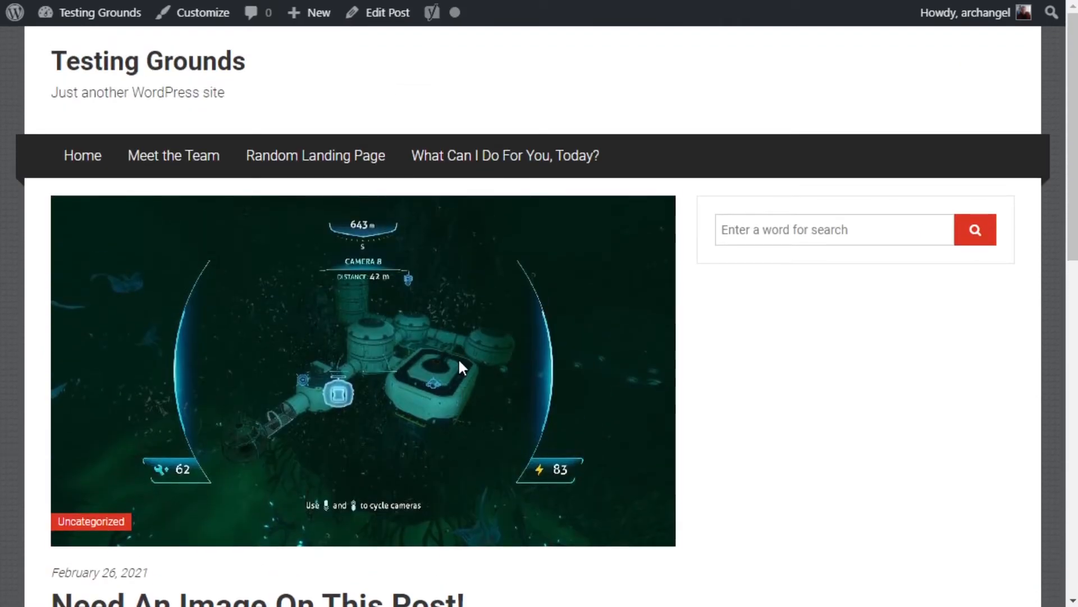